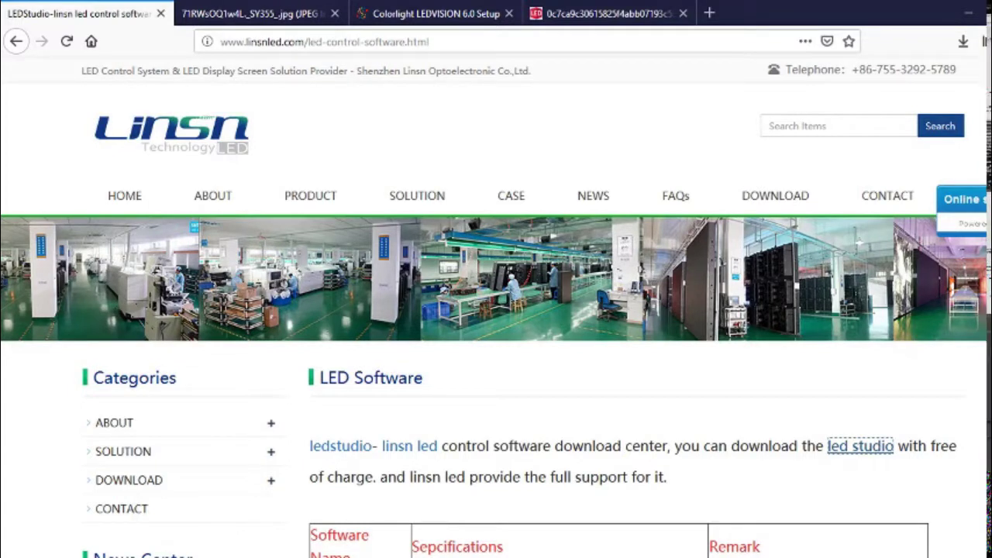
- Scroll through the LedStudio version download table, then switch to the LED receiving card photo tab
scroll(511, 310, down, 10)
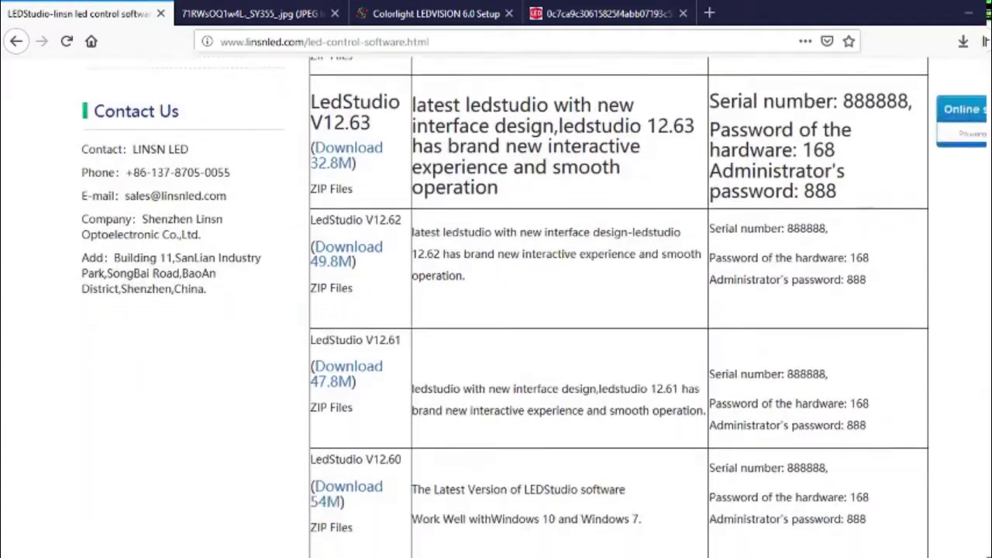
scroll(511, 310, down, 2)
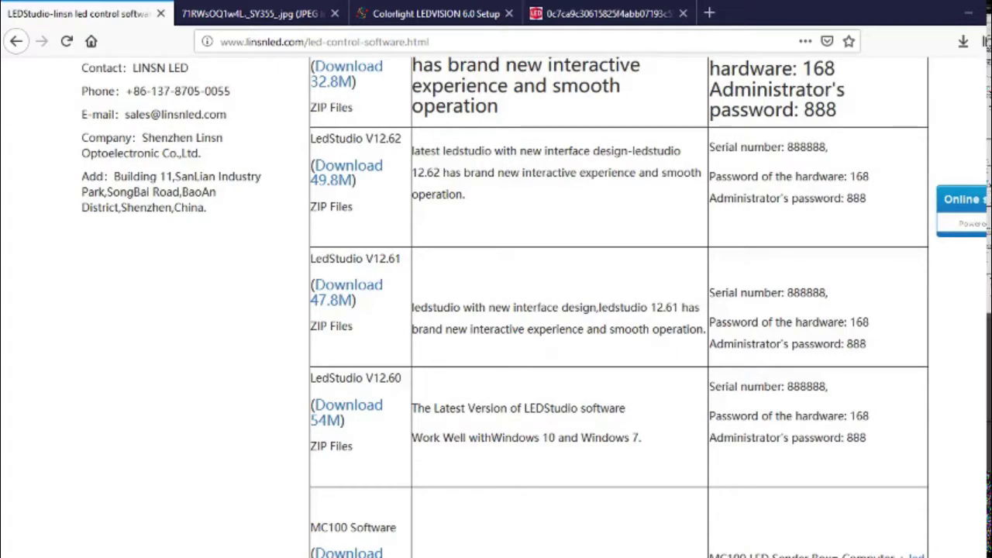
scroll(463, 346, down, 8)
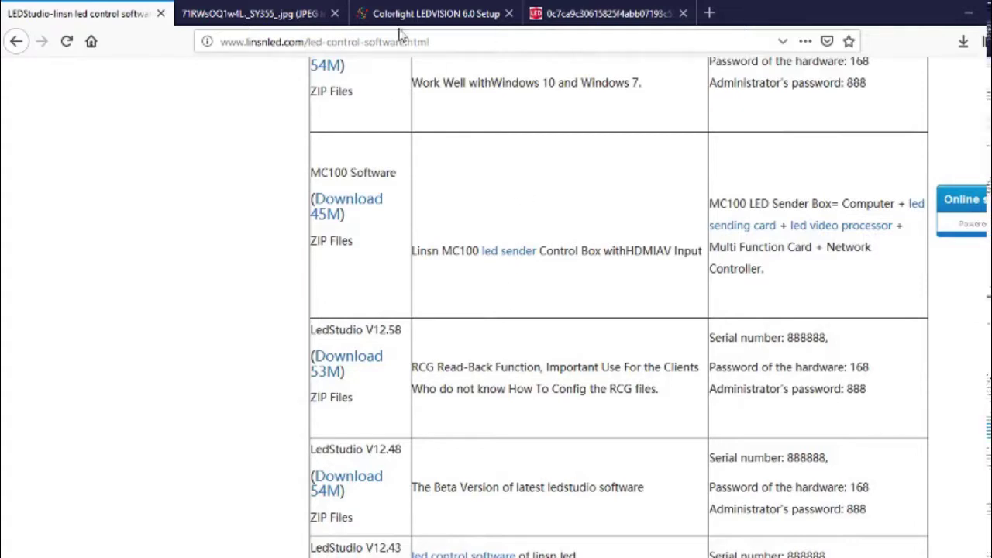
click(236, 15)
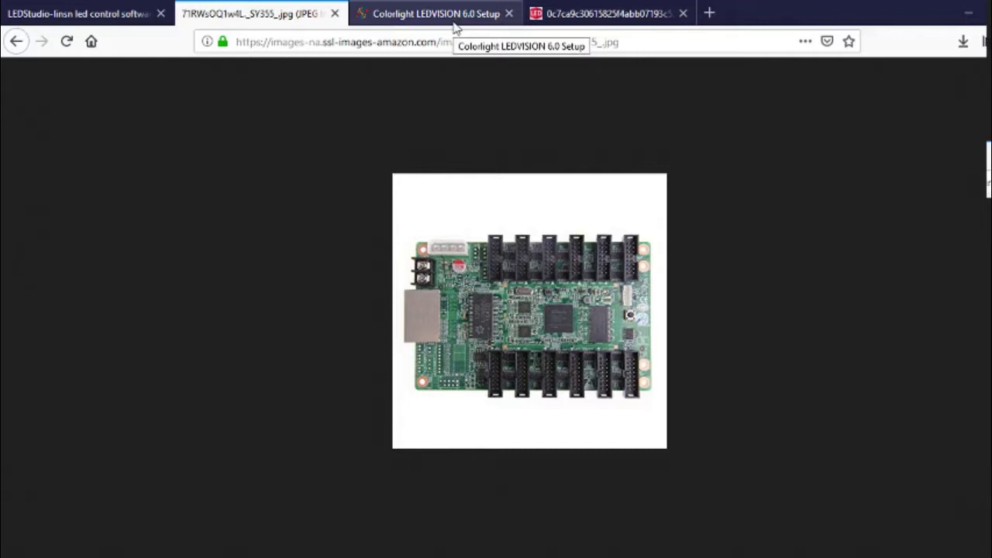
- Show the Colorlight LEDVISION 6.0 Setup tab, then minimize Firefox to reveal LEDStudio with new.lsd
click(455, 29)
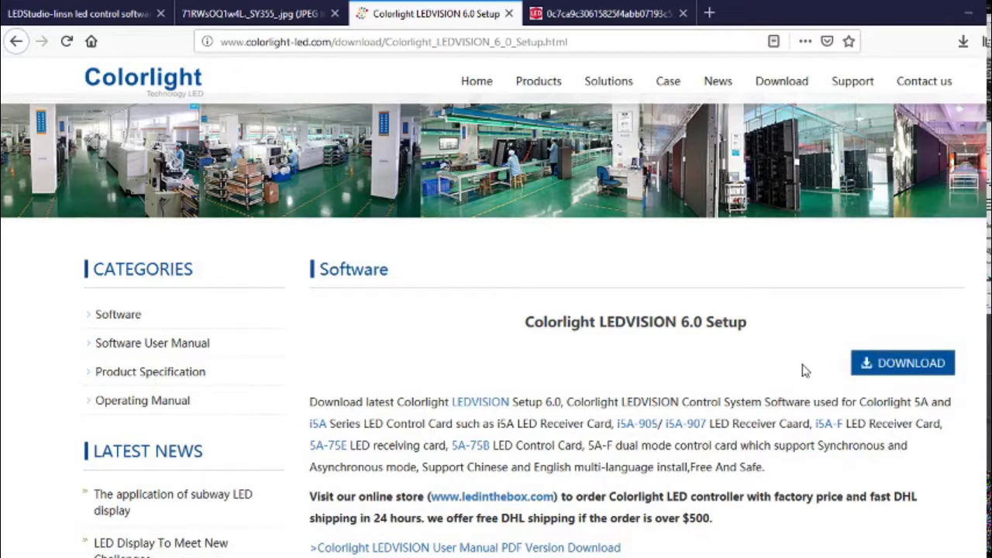
click(975, 12)
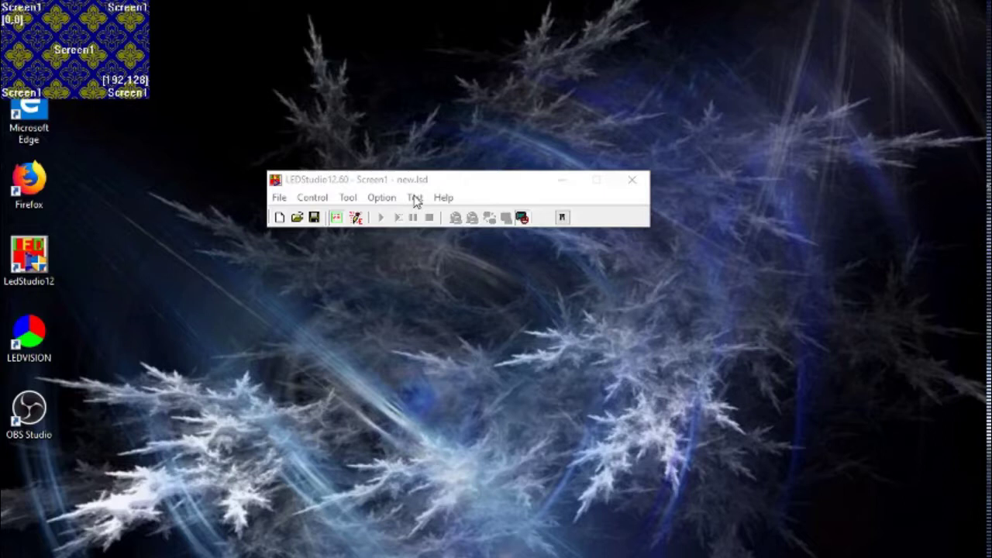
- From Option > Software Setup, enter the hardware unlock code in LED No. to reach the NetCard sender settings
click(416, 200)
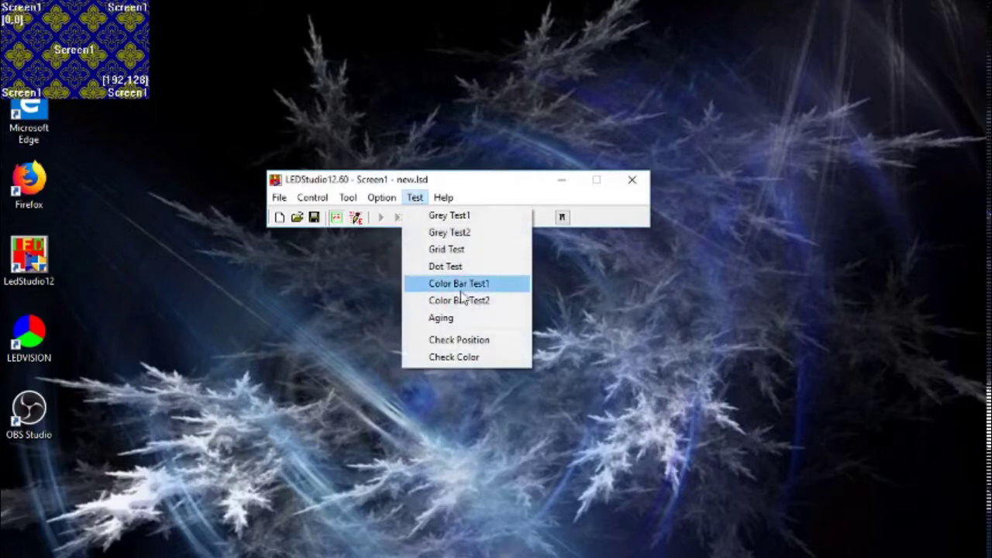
mouse_move(380, 200)
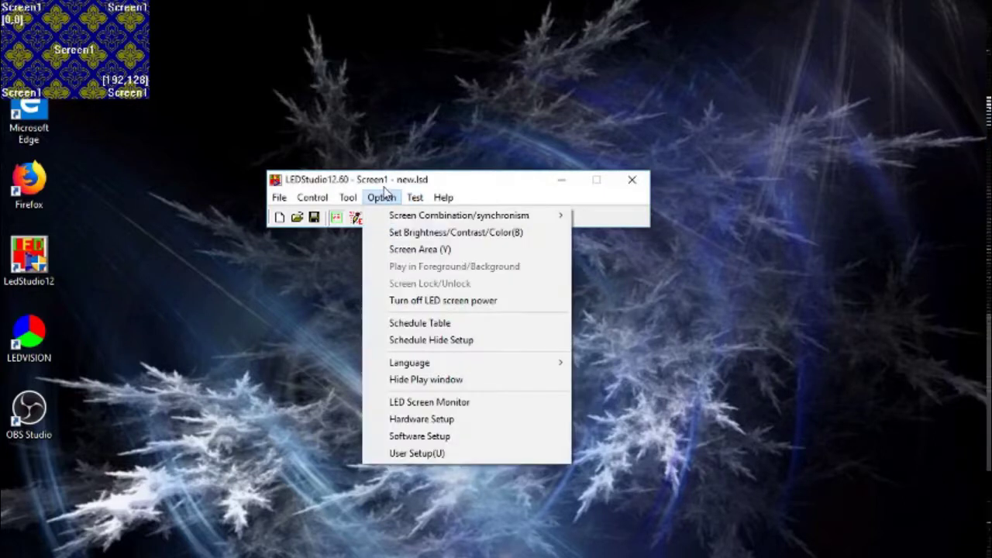
click(460, 440)
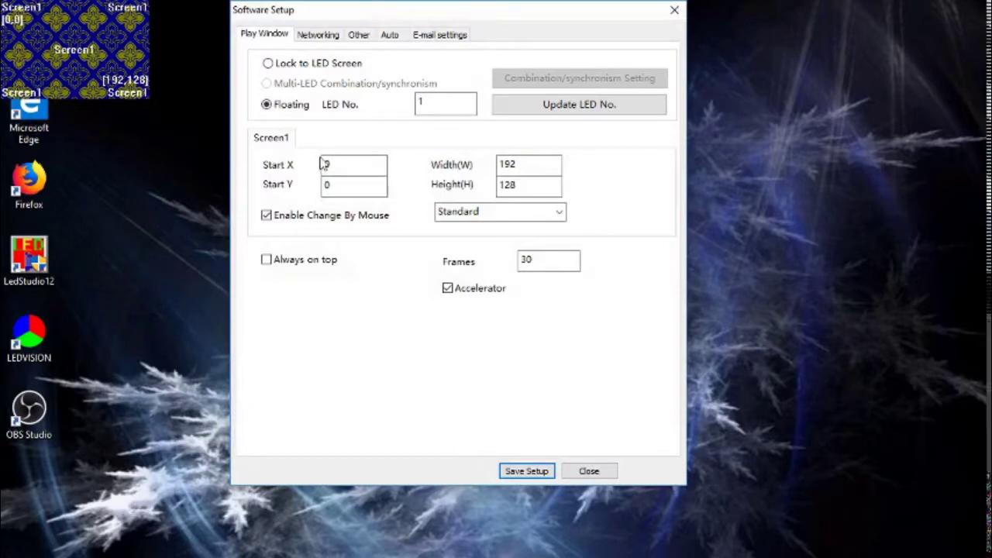
click(420, 101)
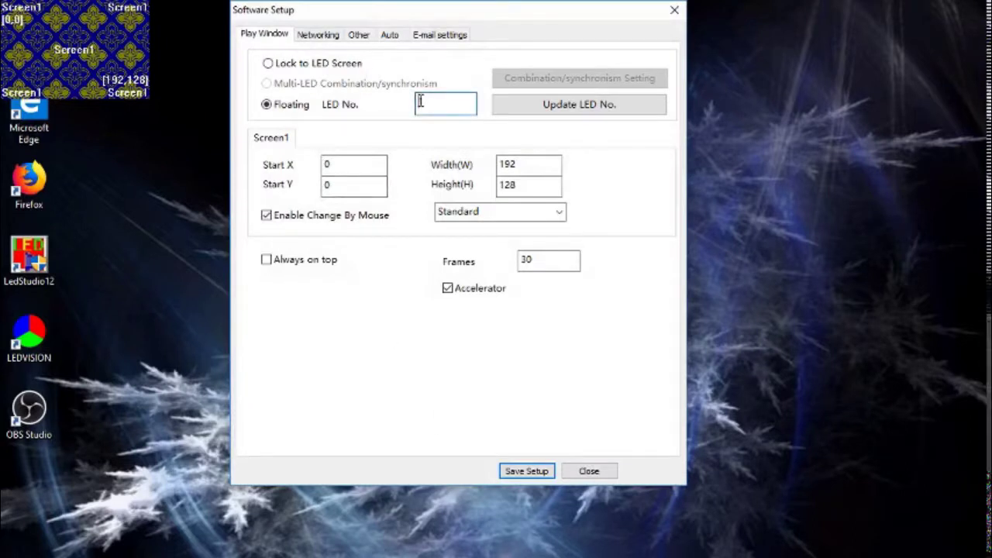
text(lin)
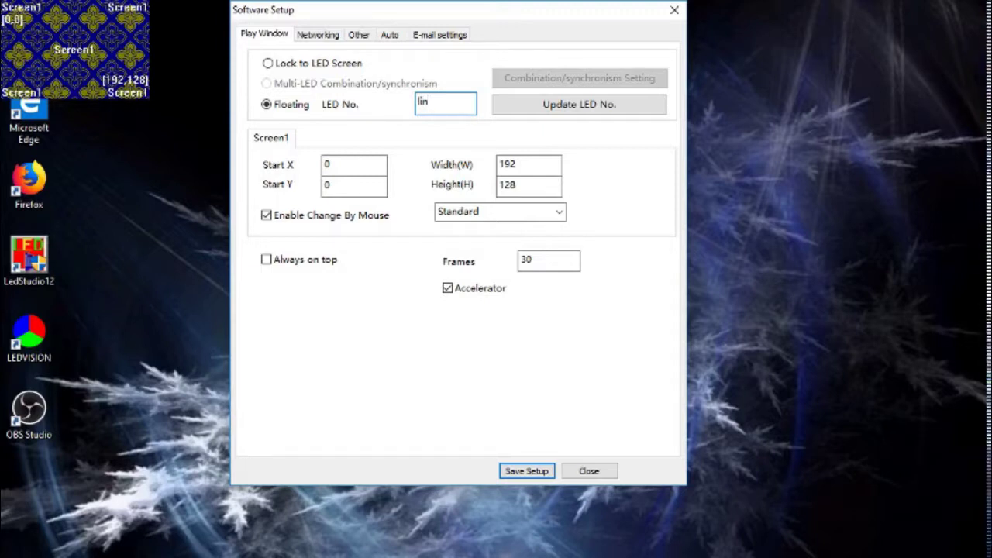
text(sn)
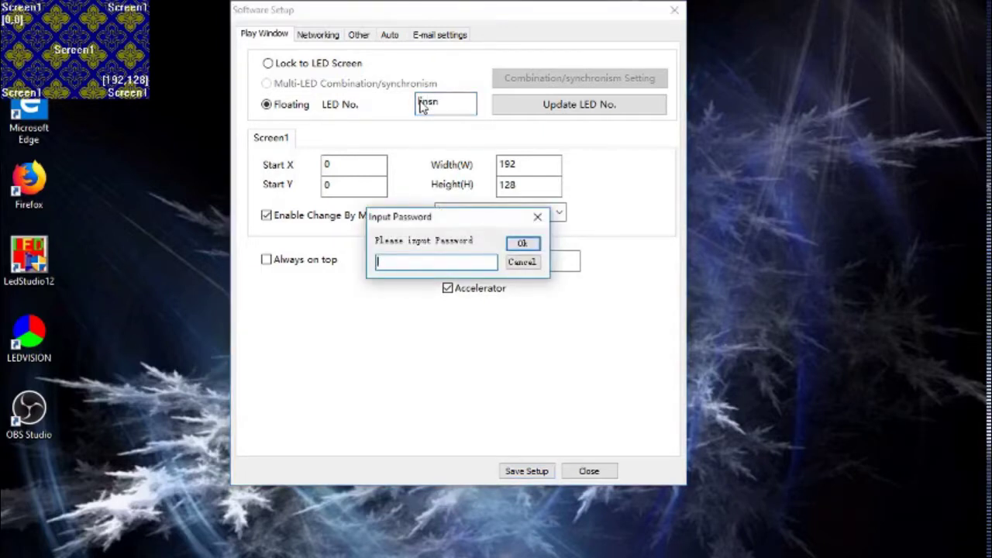
text(168)
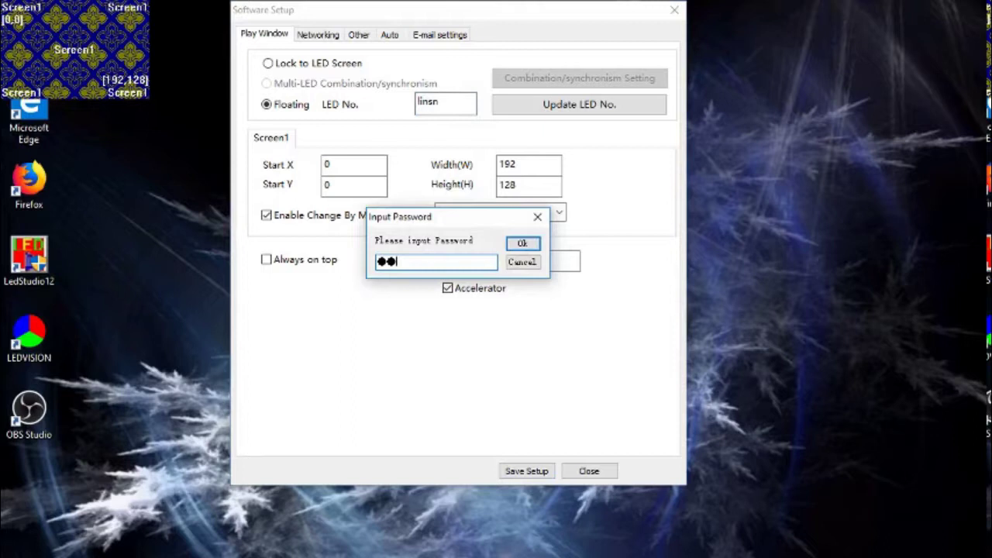
click(521, 243)
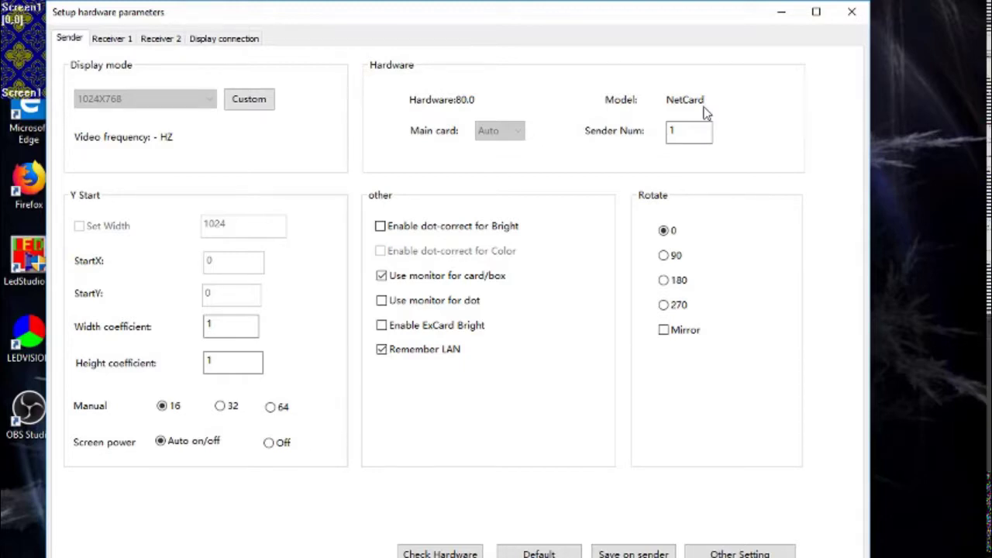
click(668, 129)
click(440, 553)
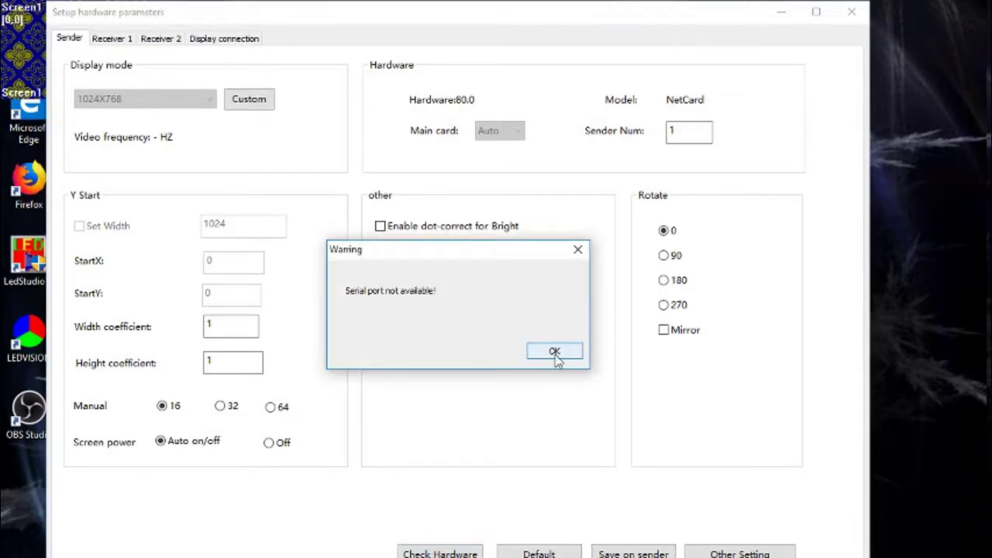
click(555, 355)
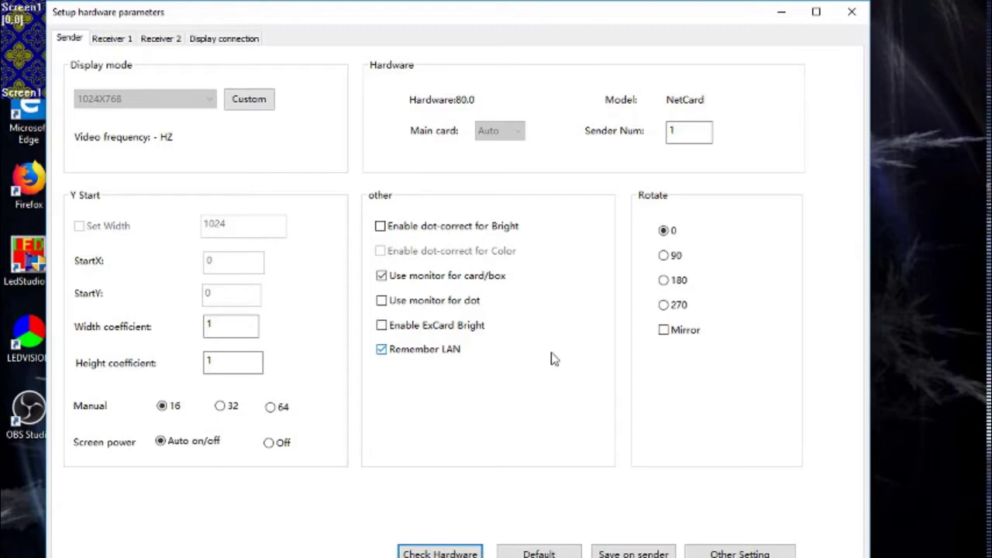
- Abandon loading a receiver RCG file, keeping the loaded parameters, and show the Display connection page
click(116, 39)
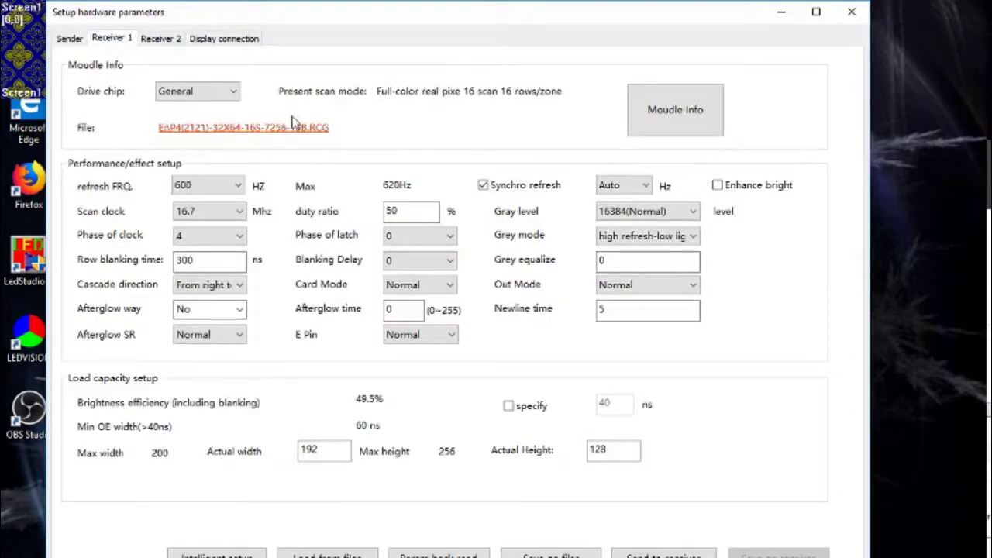
click(417, 204)
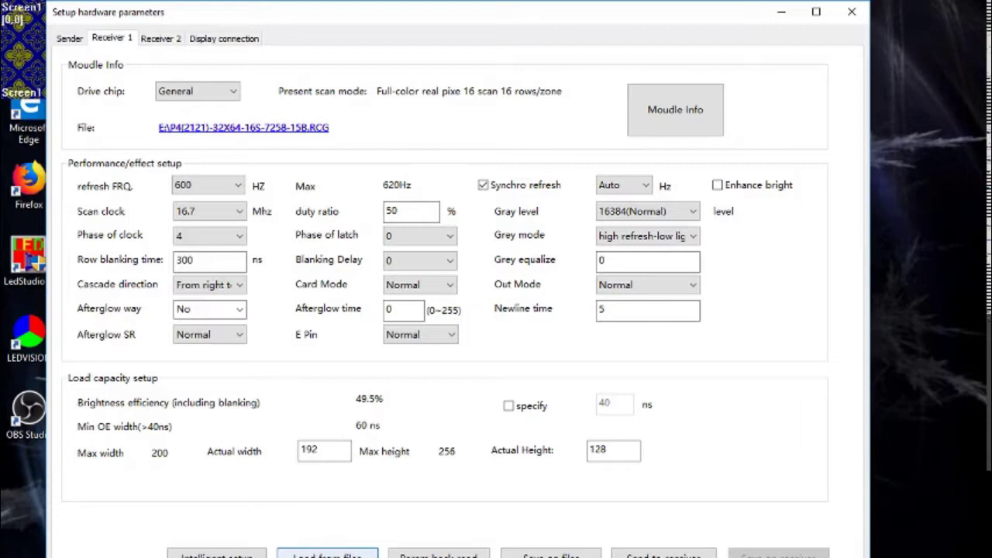
click(326, 555)
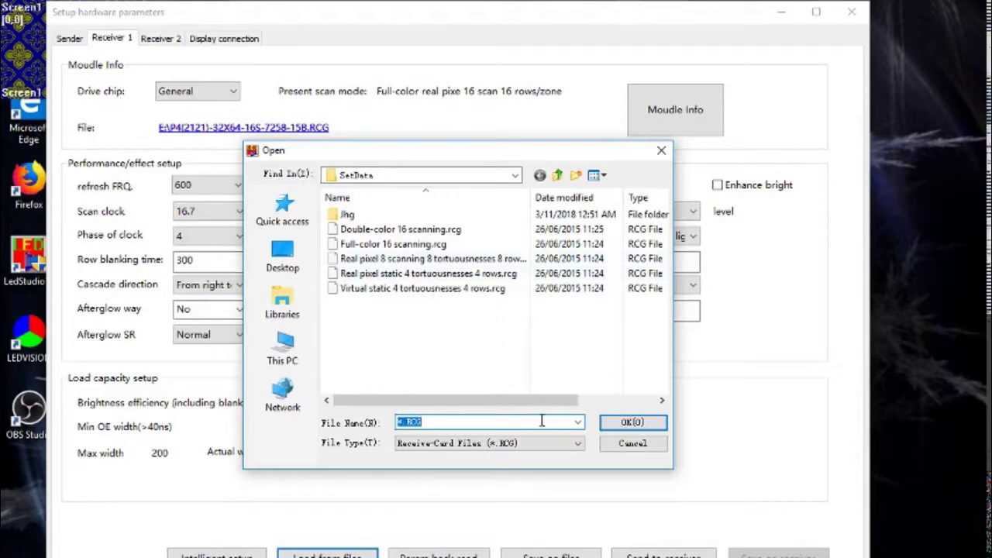
click(633, 451)
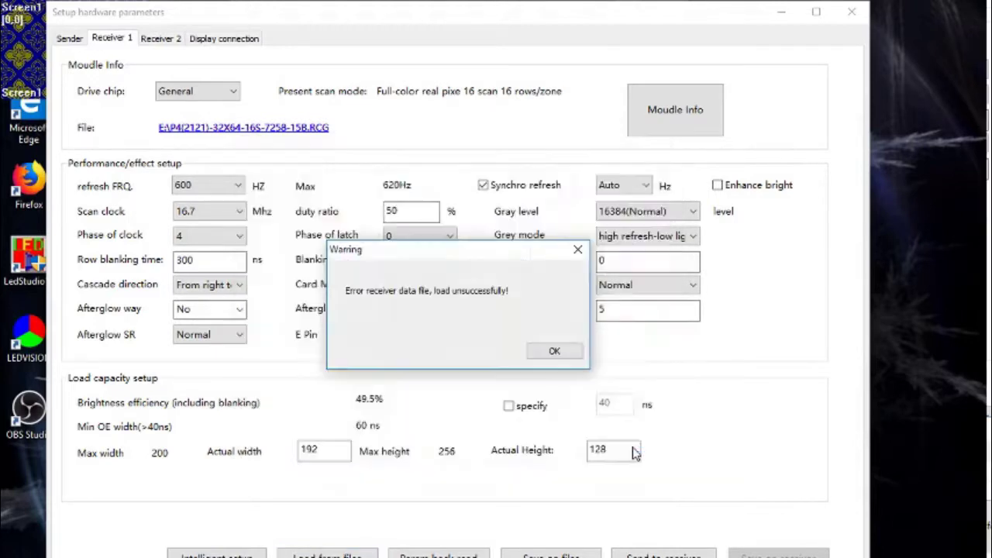
click(578, 248)
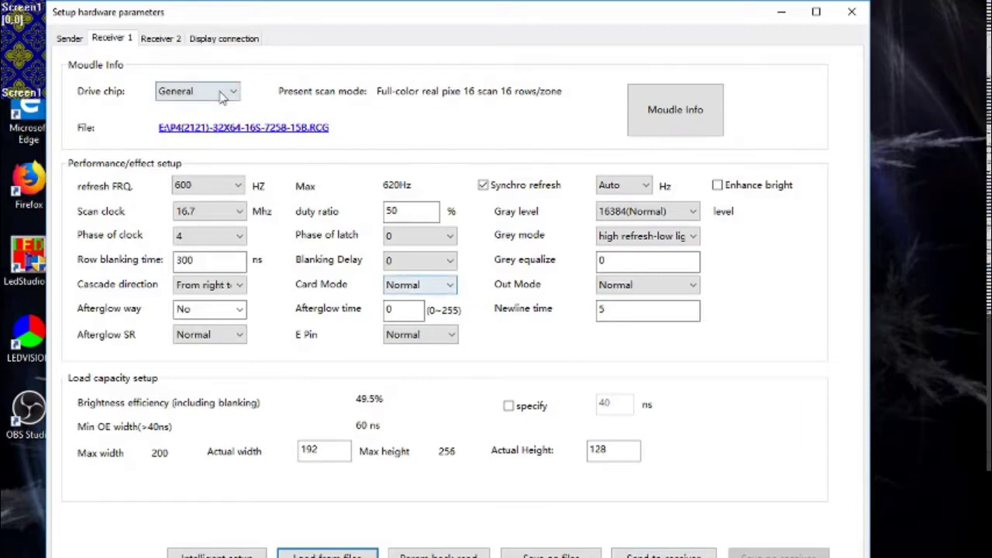
click(202, 39)
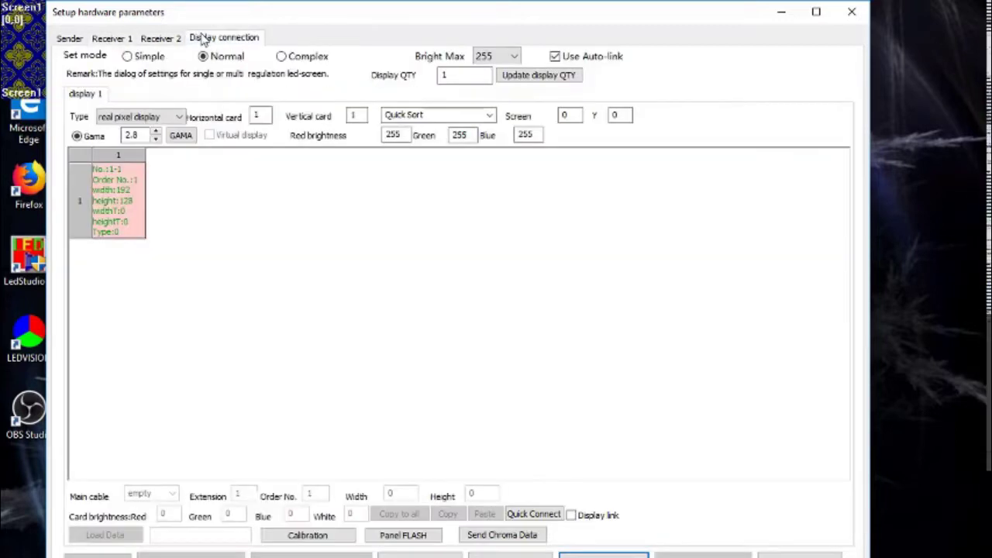
- Select receiving card 1-1 to confirm its 192x128 size on the first LAN cable
click(125, 222)
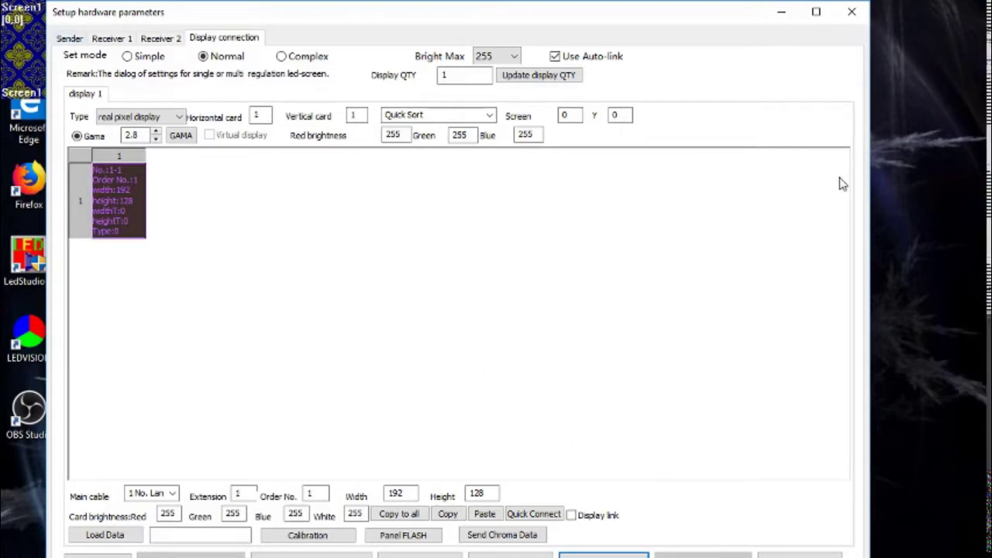
- Close hardware parameters, save the play window setup (LED No. linsn, 192x128), and close Software Setup
click(851, 11)
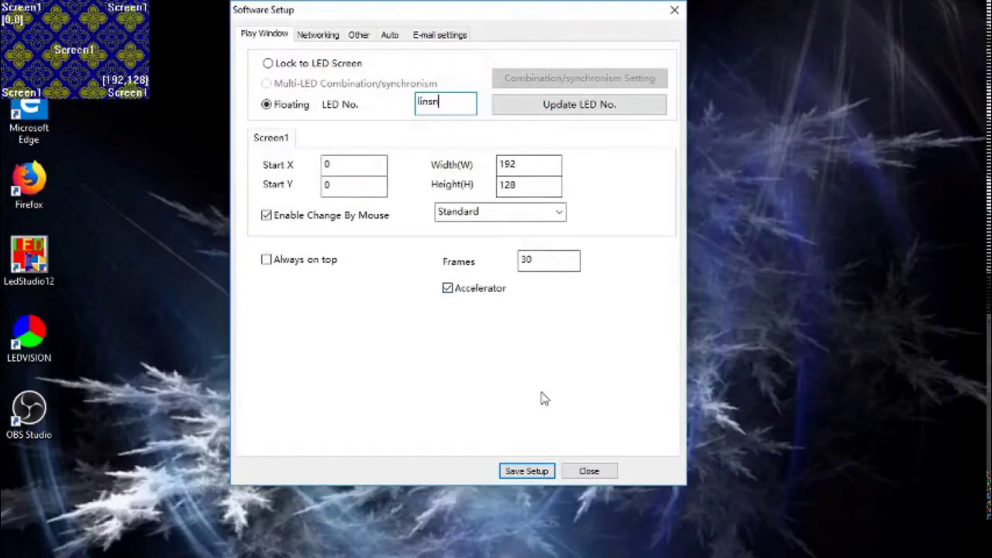
click(533, 470)
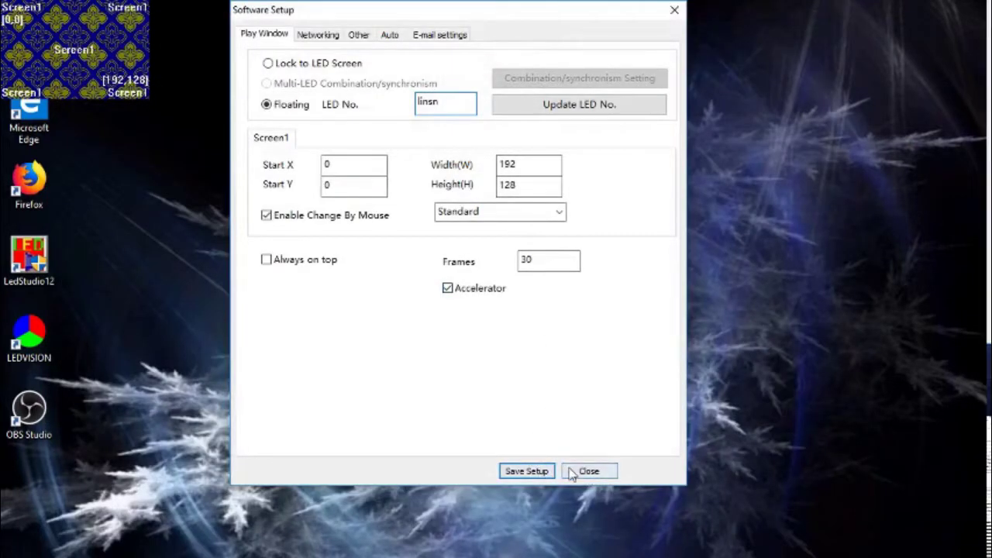
click(570, 471)
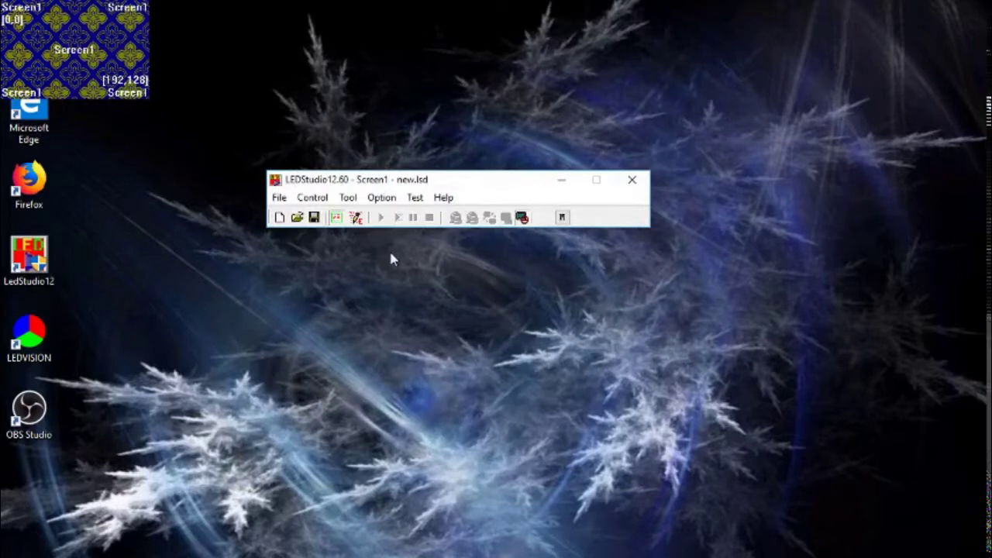
- Try the demo play file, dismiss the 'Play file doesn't exist!' warning, and browse the Control menu
click(287, 200)
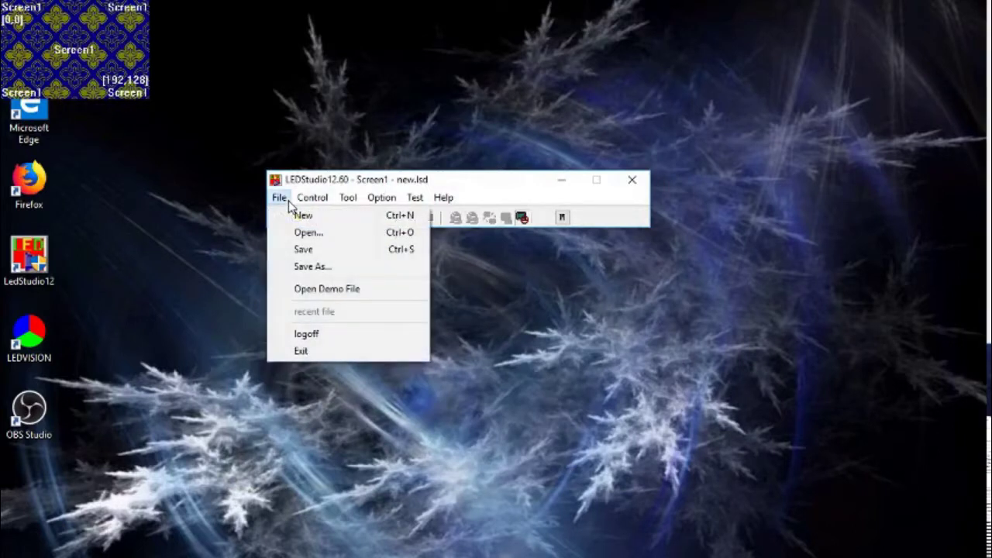
click(341, 290)
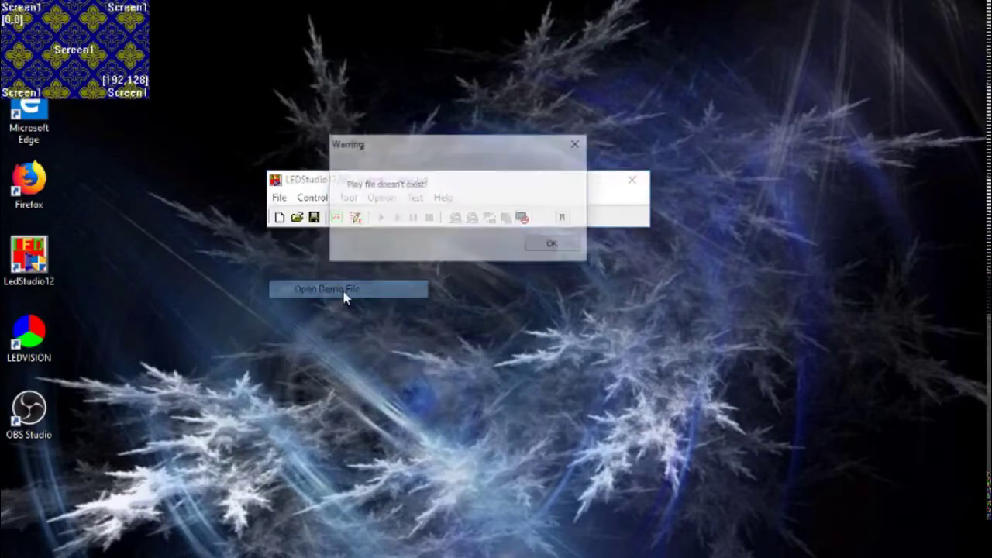
click(555, 244)
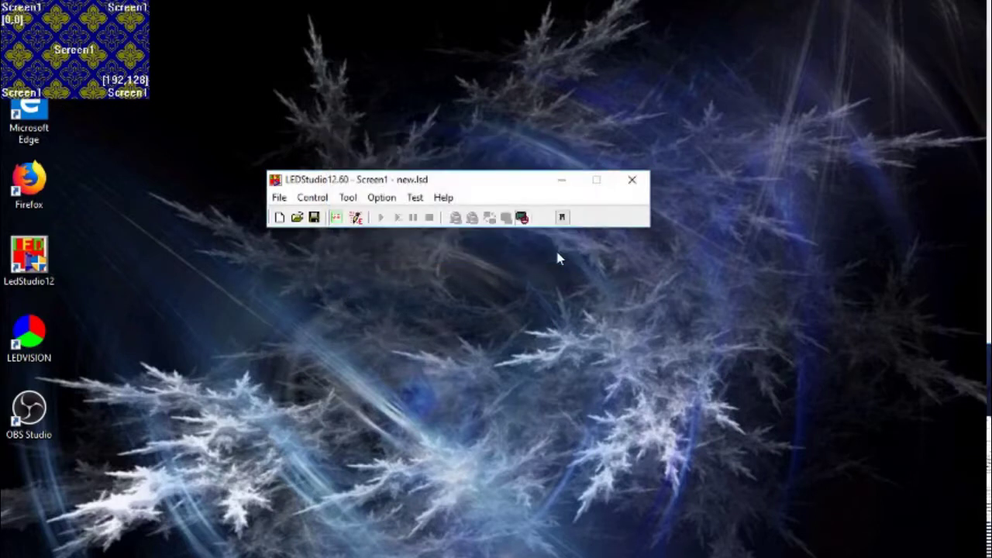
click(280, 198)
mouse_move(312, 199)
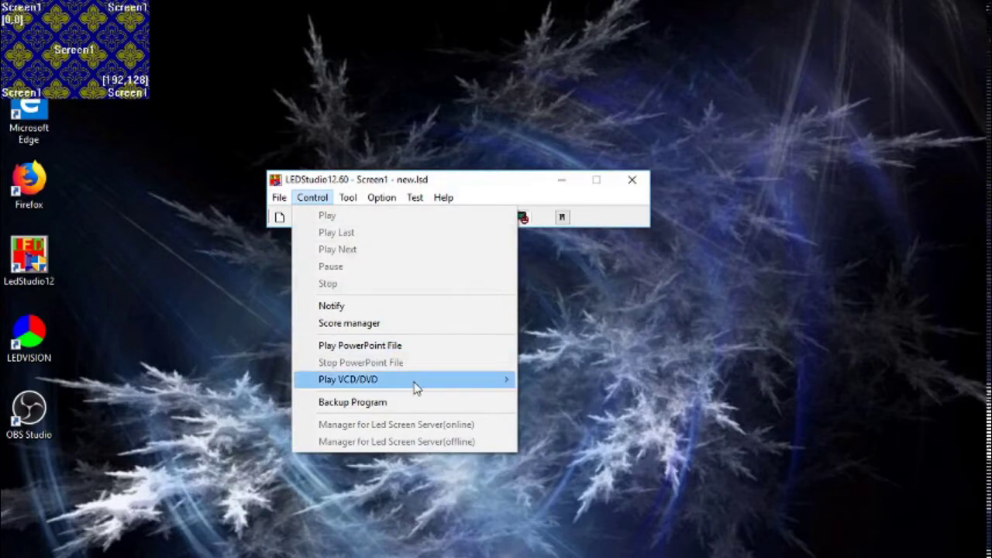
- Close the Control menu and bring up OBS Studio's tray menu offering Stop Recording
mouse_move(414, 388)
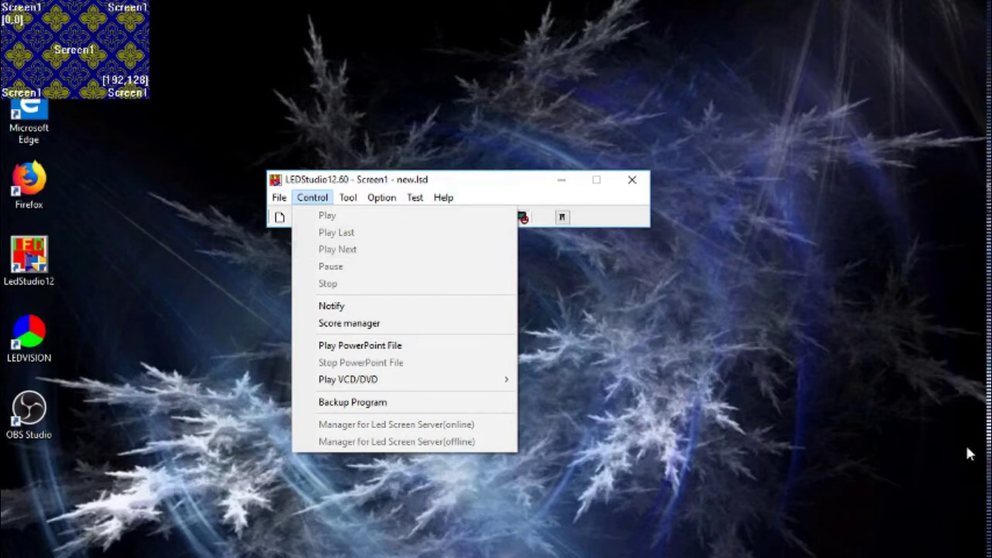
click(869, 555)
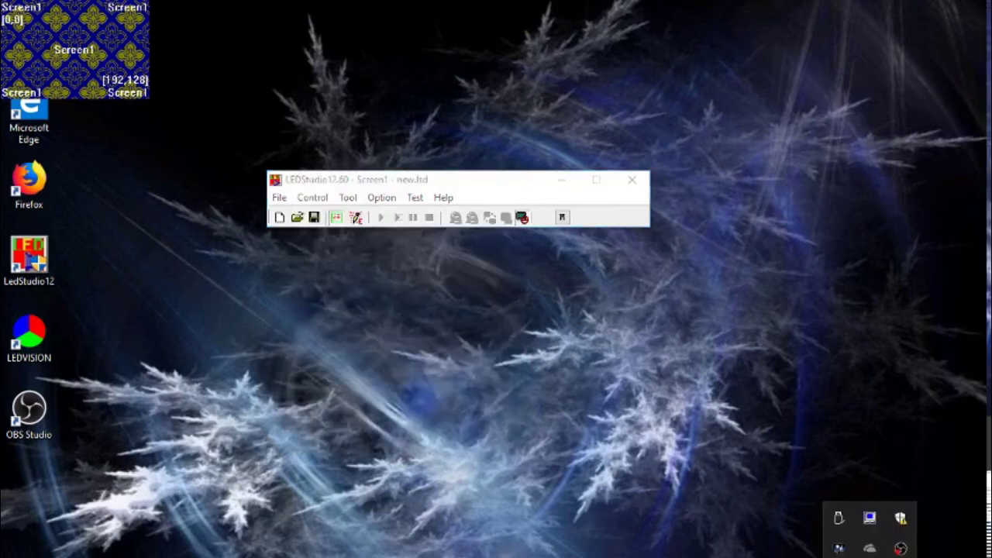
right_click(901, 549)
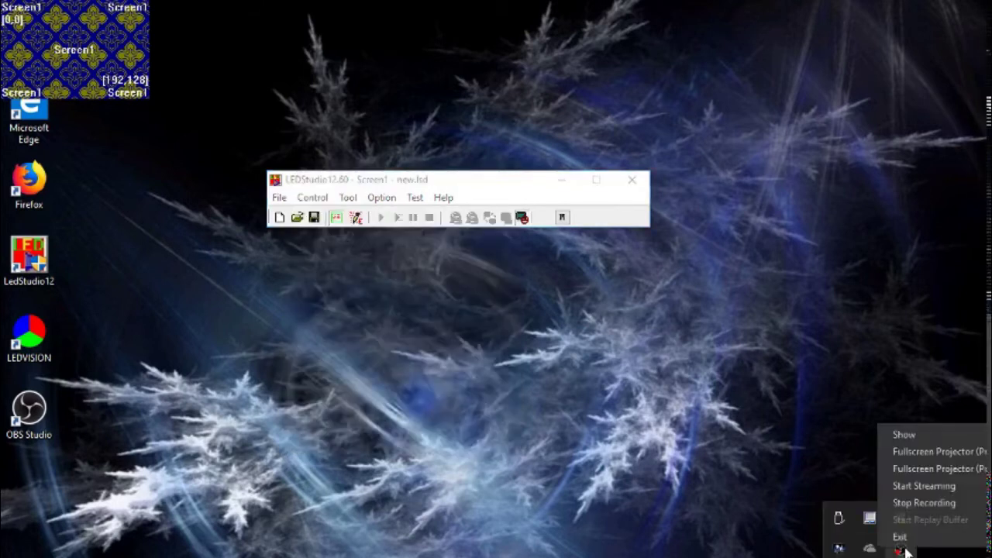